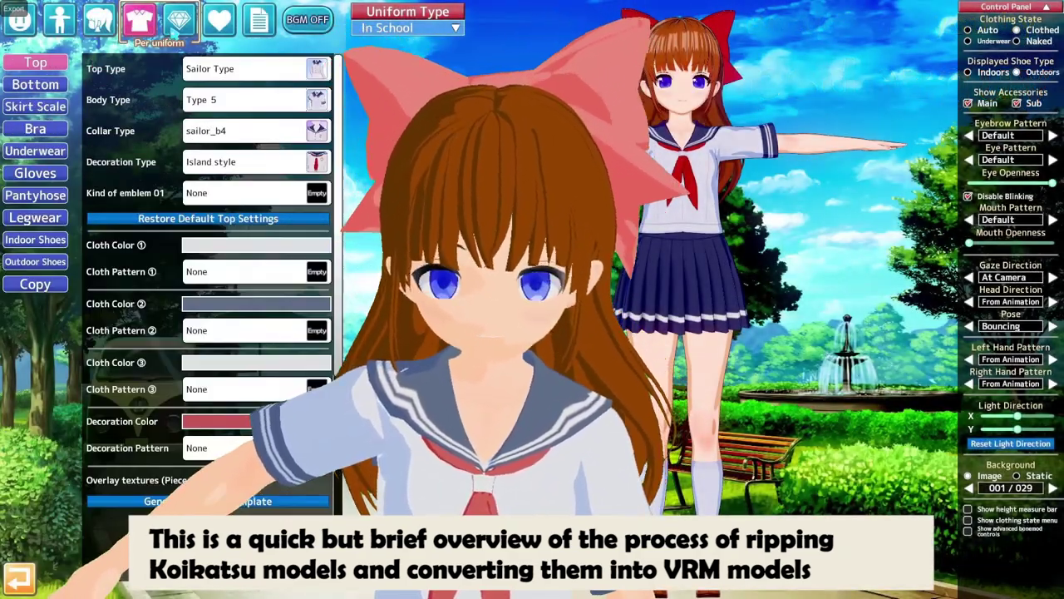
Show the character's profile settings and examine the schoolgirl model's face and upper body up close.
click(259, 24)
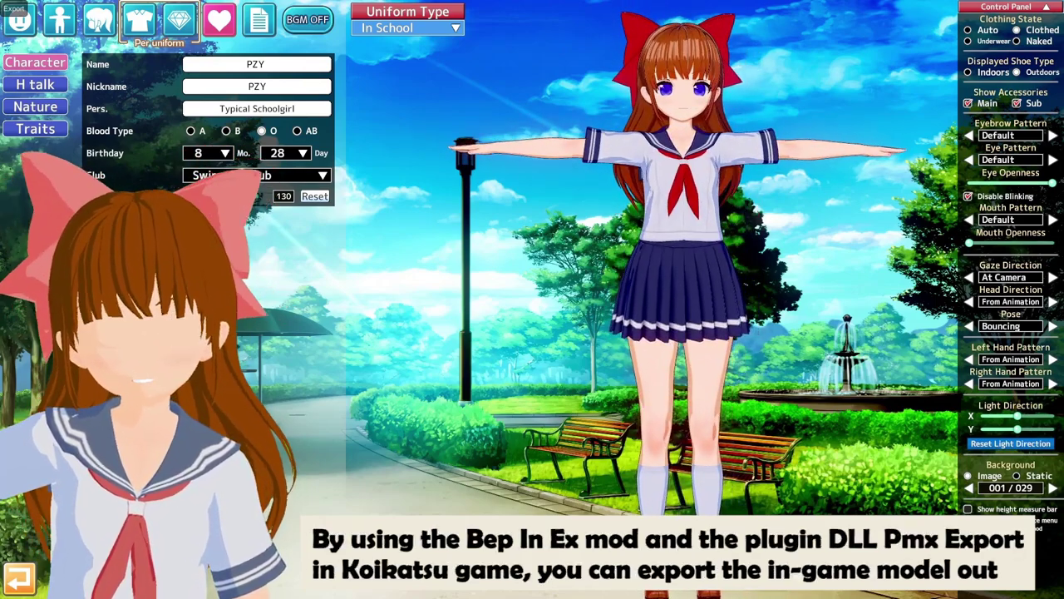
scroll(652, 299, up, 10)
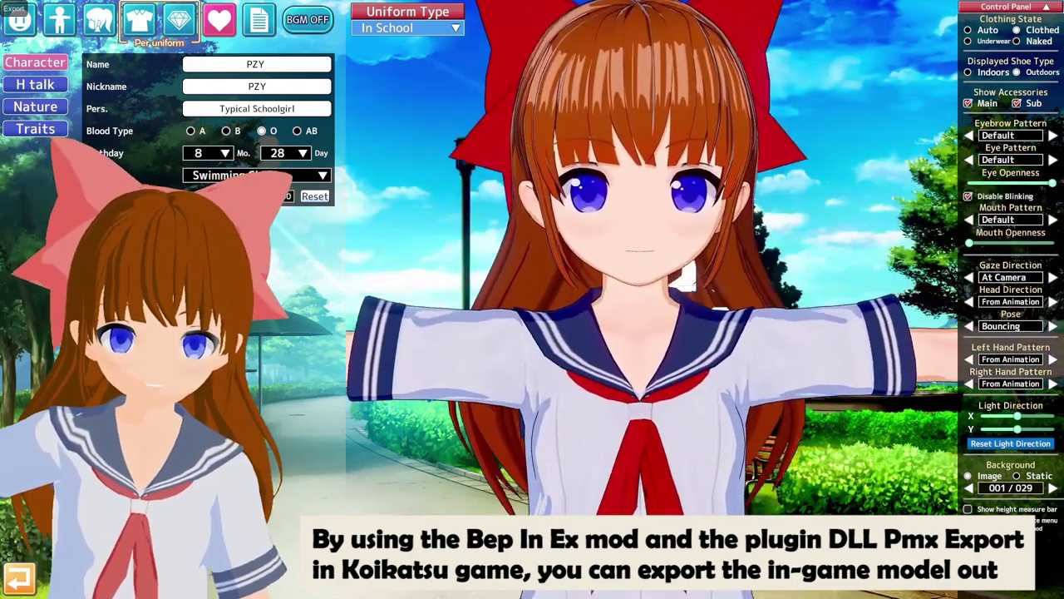
middle_drag(652, 250, 649, 354)
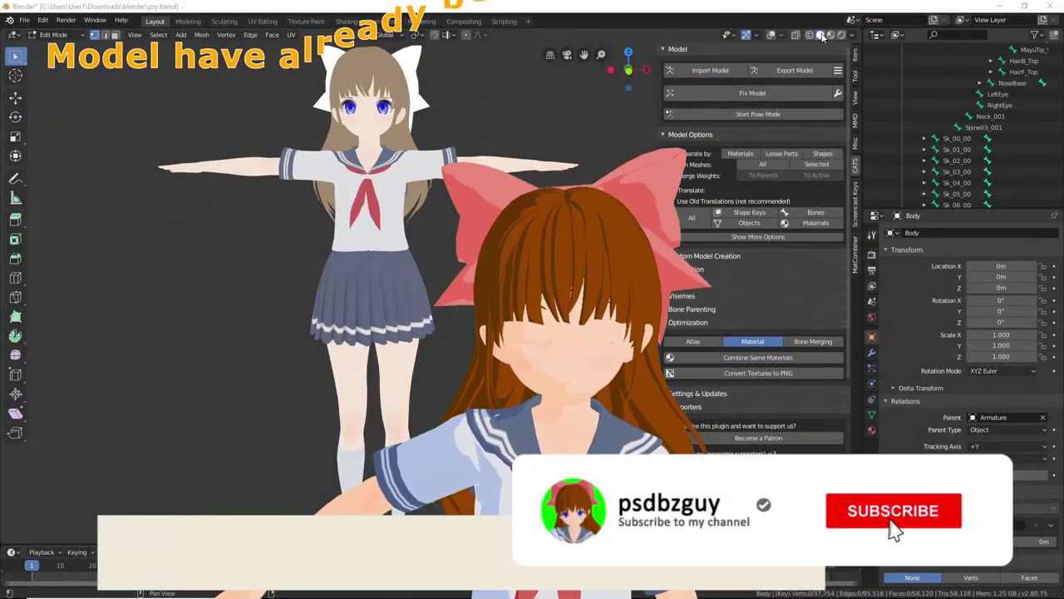
Switch to Blender and compare the schoolgirl model in the viewport shading modes, with the mesh overlay shown.
click(821, 36)
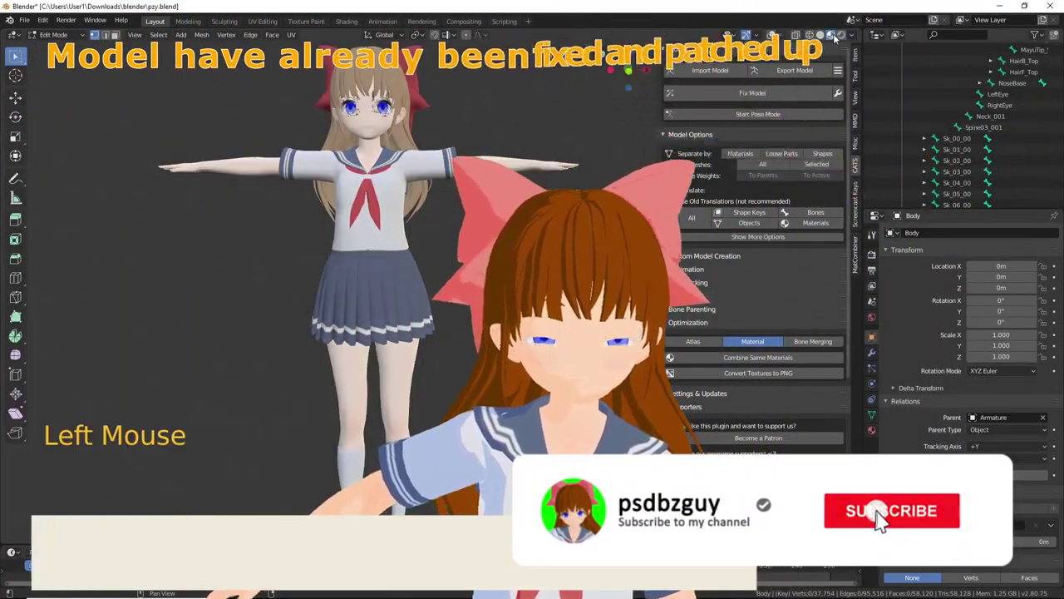
click(827, 36)
click(831, 36)
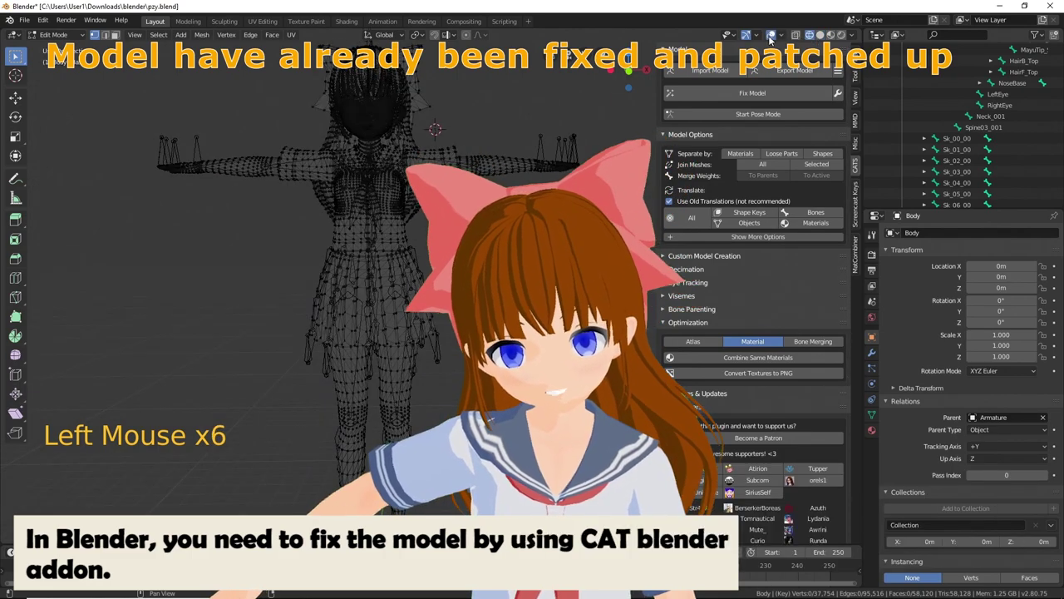
click(819, 35)
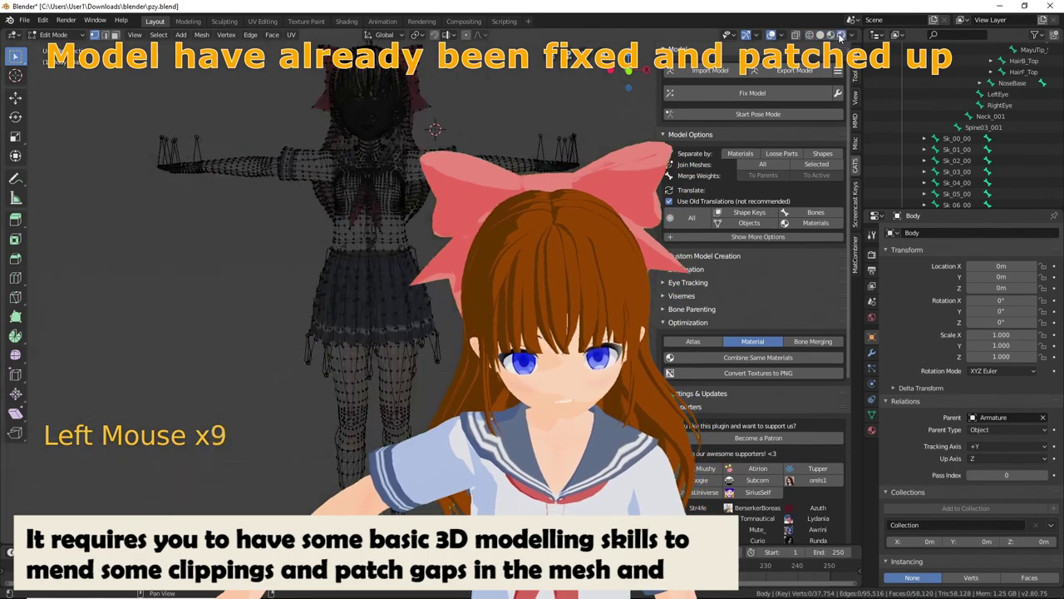
scroll(333, 291, up, 3)
shift+middle_drag(332, 250, 342, 382)
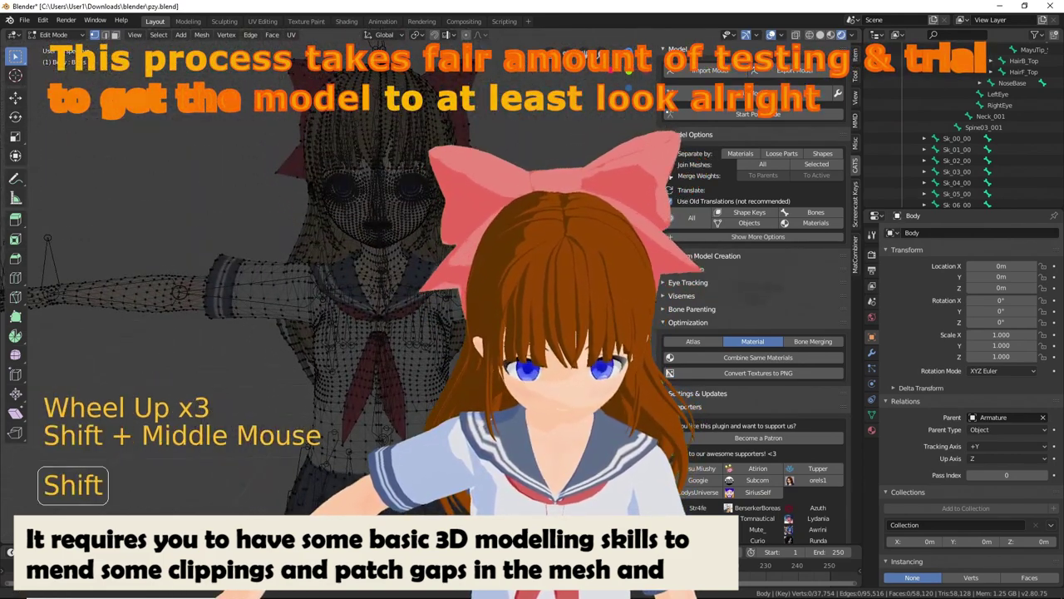
Inspect the upper body's mesh from several angles in solid, rendered and material preview shading.
click(821, 35)
click(841, 35)
mouse_move(416, 274)
middle_down()
mouse_move(499, 308)
mouse_move(424, 258)
mouse_move(365, 283)
middle_up()
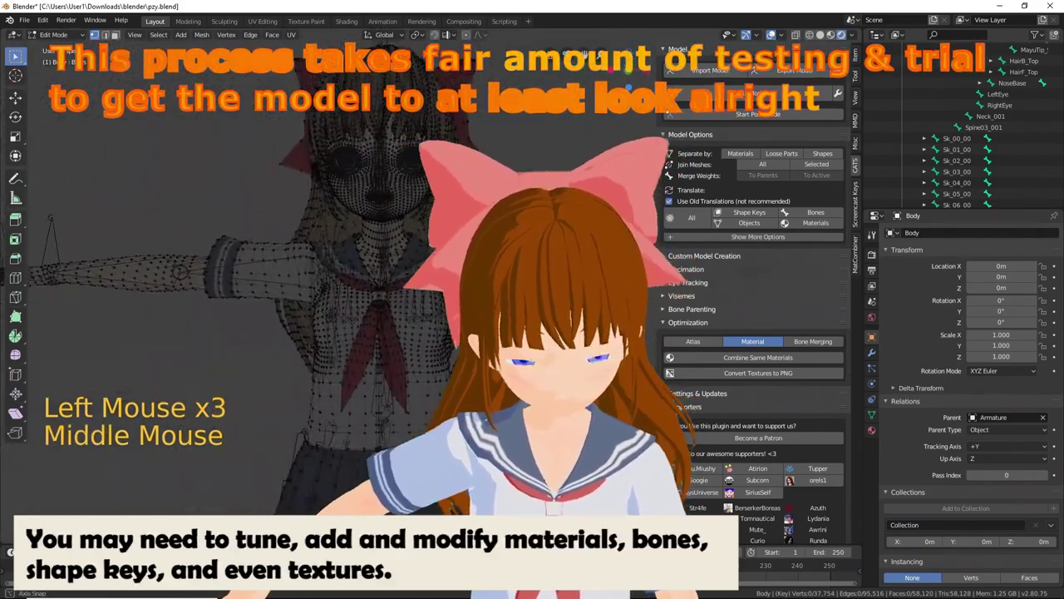
click(831, 35)
mouse_move(432, 316)
middle_down()
mouse_move(416, 183)
mouse_move(465, 332)
mouse_move(415, 291)
middle_up()
middle_drag(383, 249, 740, 85)
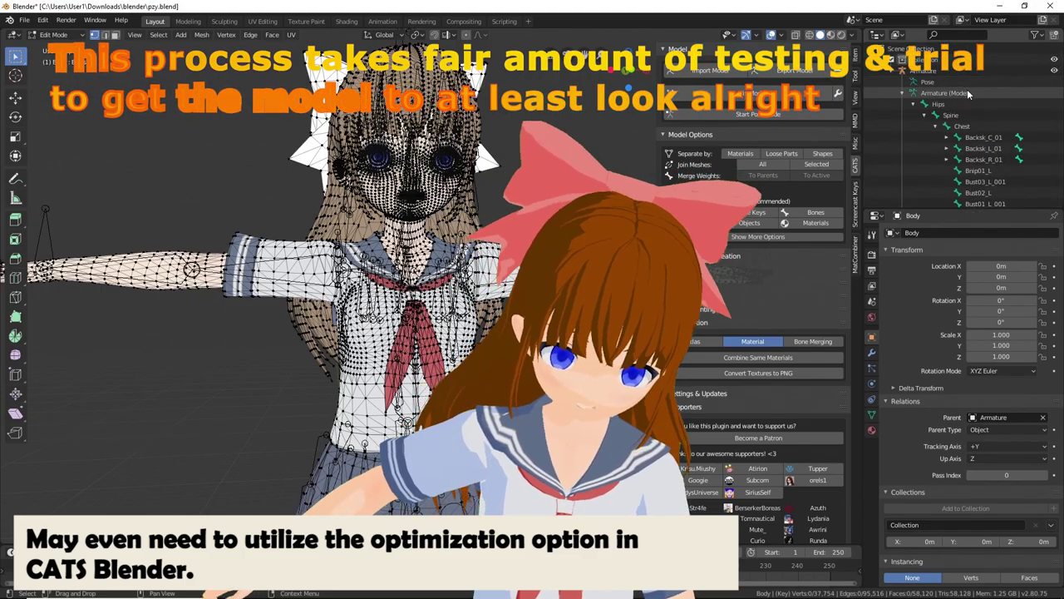
Select the armature and inspect its bones around the head and chest in material preview and rendered shading.
click(966, 92)
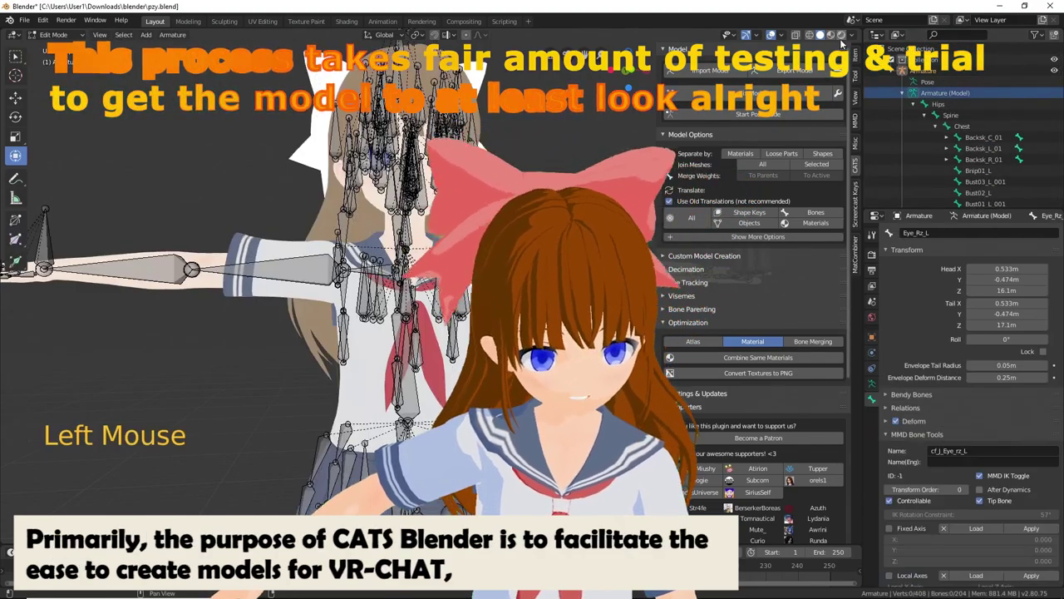
middle_drag(250, 316, 287, 337)
scroll(287, 291, up, 1)
shift+middle_drag(314, 434, 316, 441)
click(830, 36)
mouse_move(333, 291)
middle_down()
mouse_move(366, 333)
mouse_move(399, 308)
mouse_move(312, 295)
mouse_move(354, 292)
middle_up()
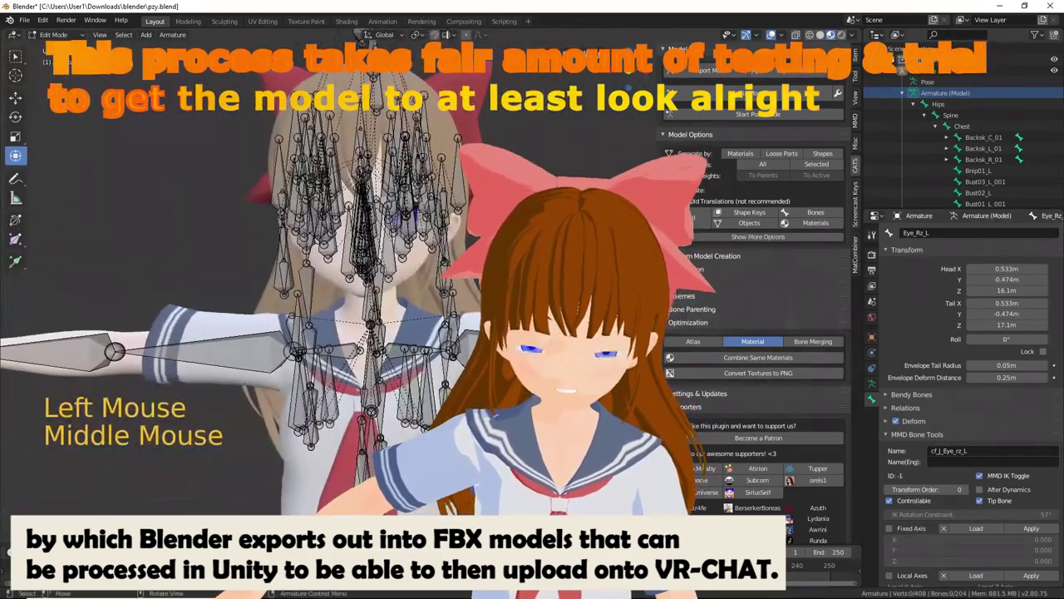
click(842, 36)
mouse_move(574, 170)
middle_down()
mouse_move(499, 208)
mouse_move(648, 141)
mouse_move(578, 173)
mouse_move(752, 30)
middle_up()
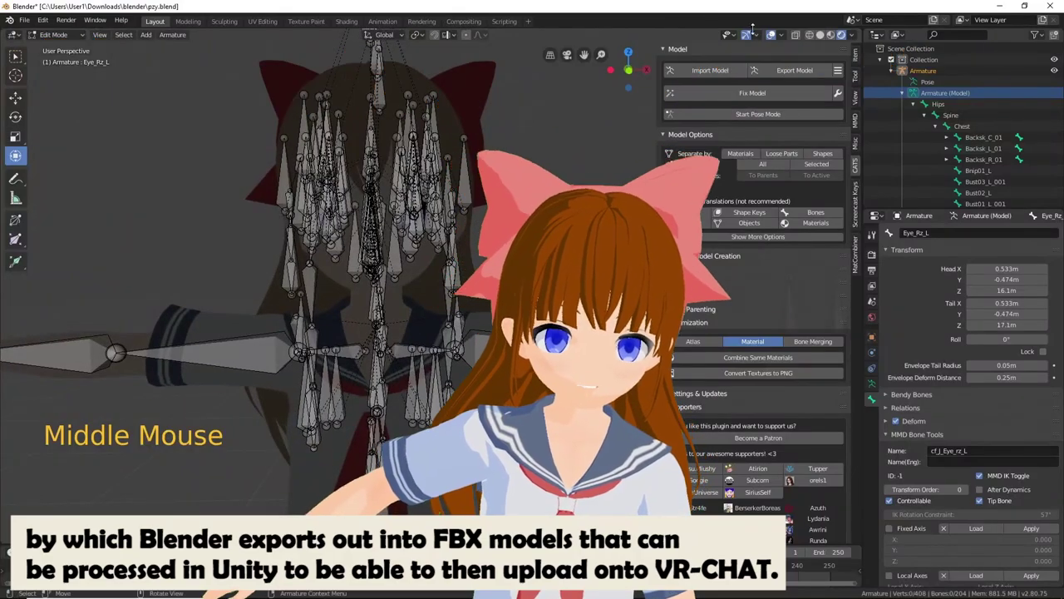
Hide the viewport overlays and display the whole upper model in solid shading.
click(770, 35)
scroll(648, 101, down, 2)
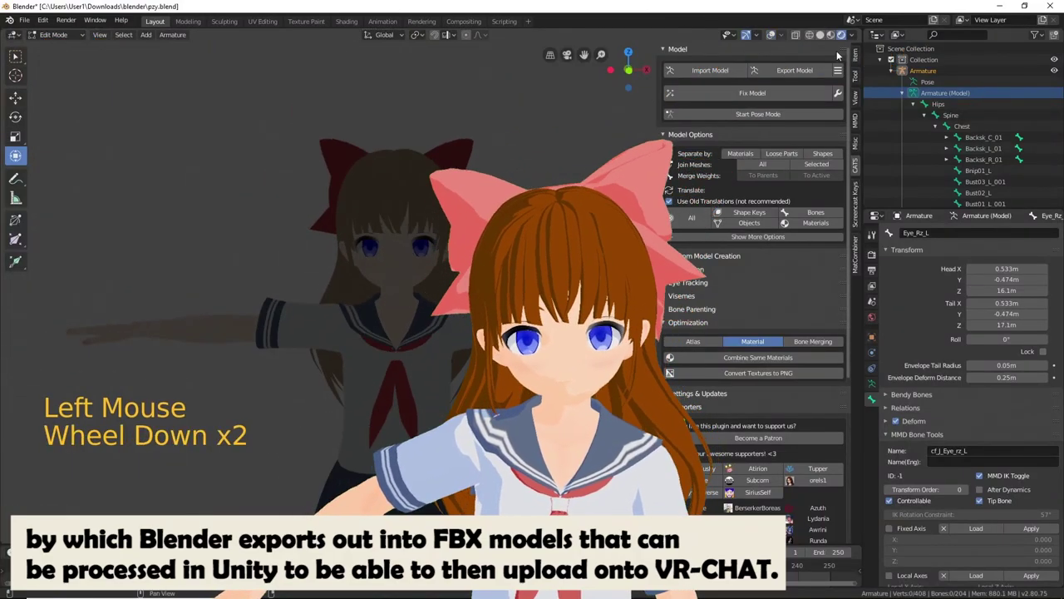
click(831, 36)
click(820, 36)
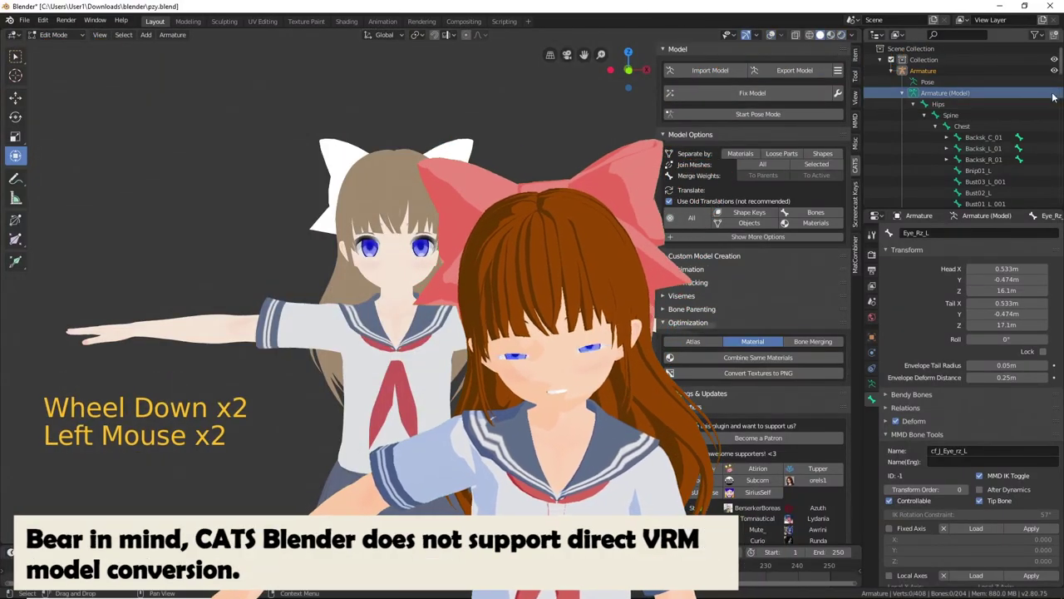
Locate the Body object's mesh data and its material list in the outliner.
drag(1056, 71, 1062, 94)
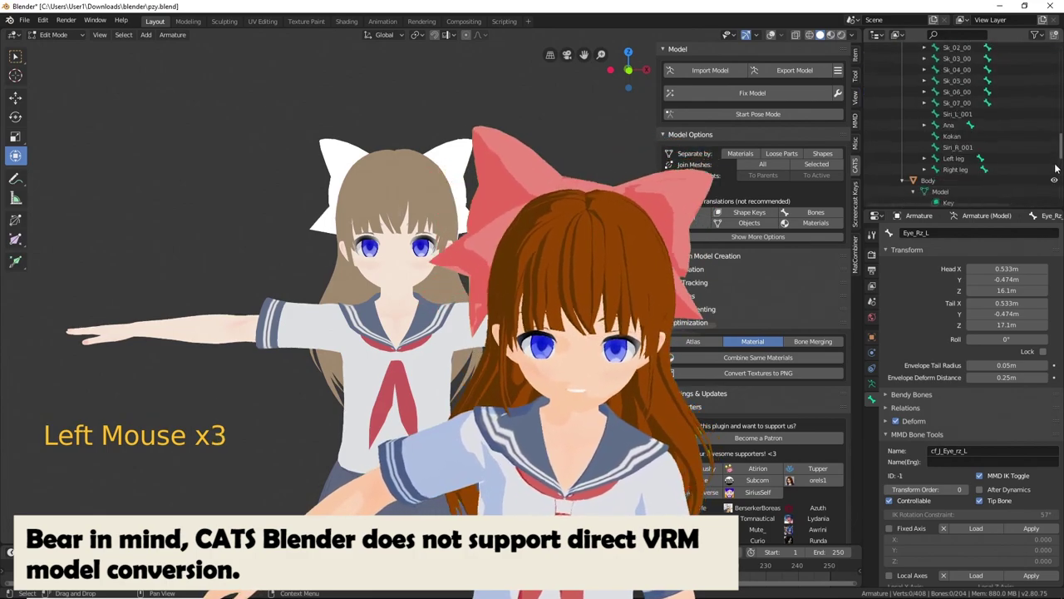
drag(1056, 169, 1056, 183)
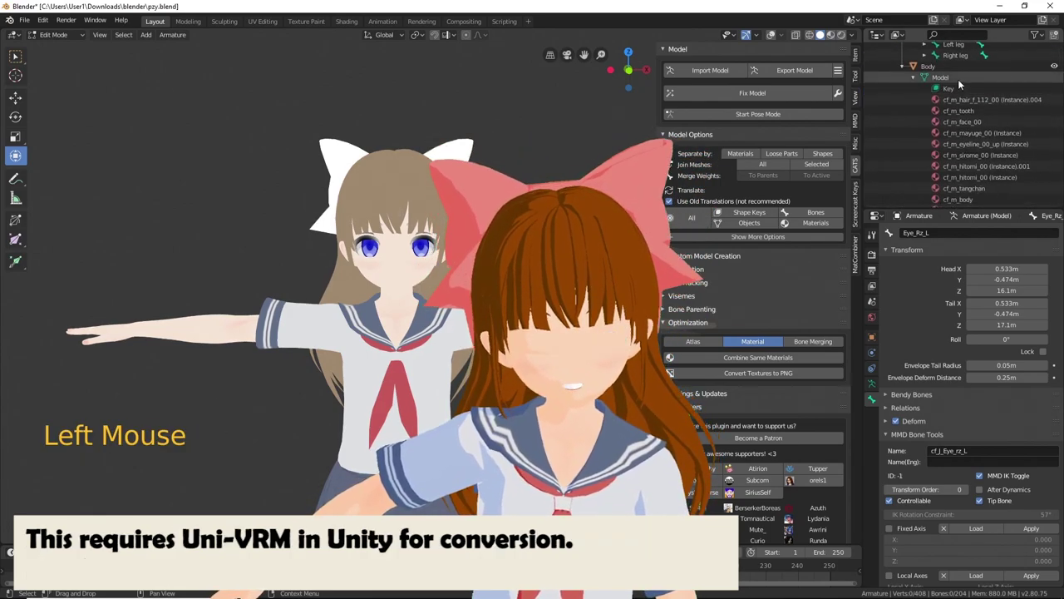
click(958, 79)
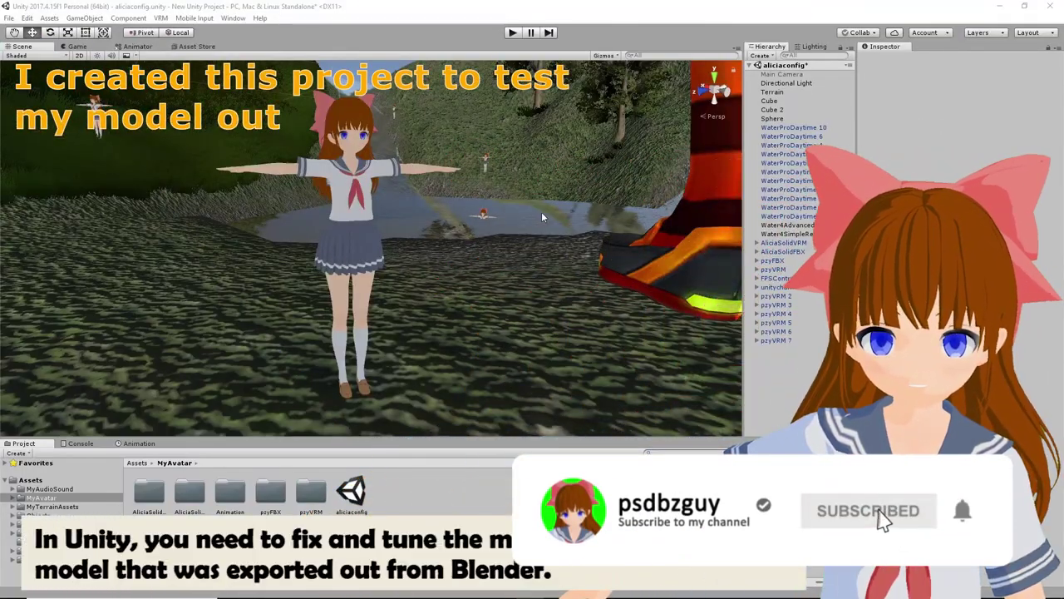
Switch to the Unity project and deactivate the FPSController object in the aliciaconfig scene.
click(367, 231)
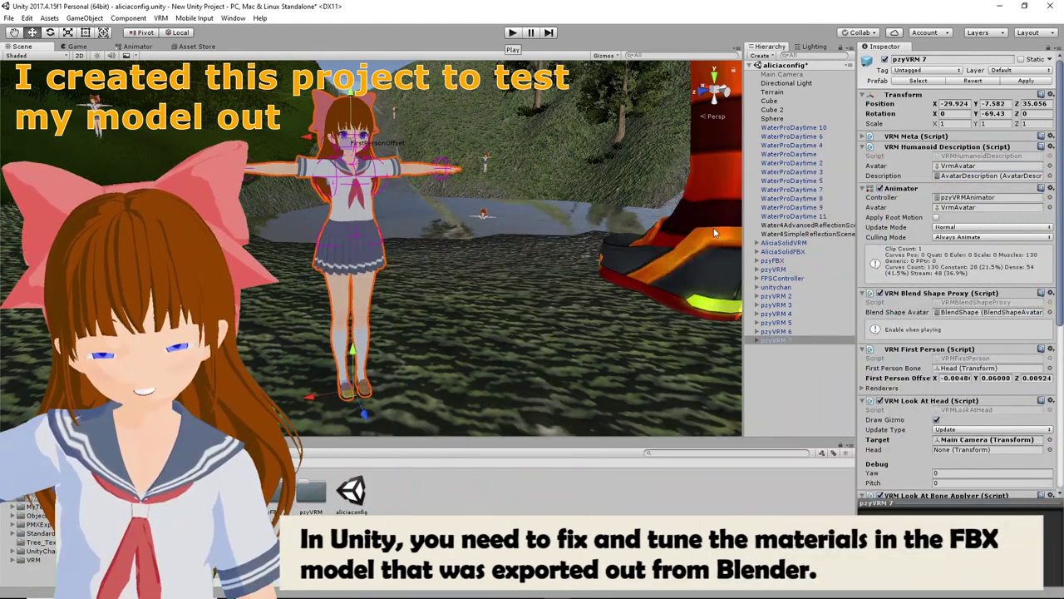
click(777, 278)
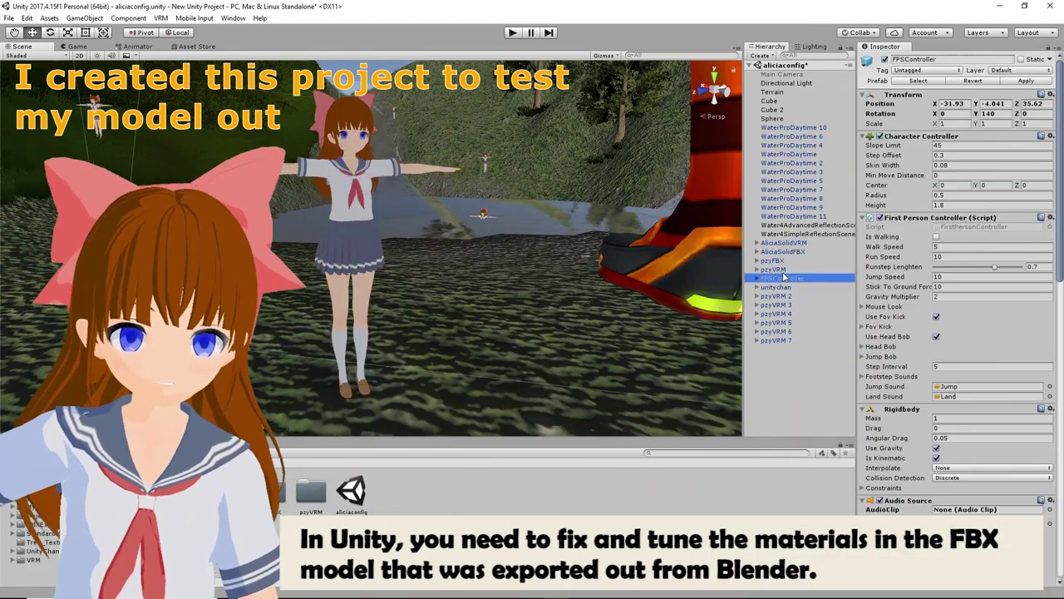
click(885, 60)
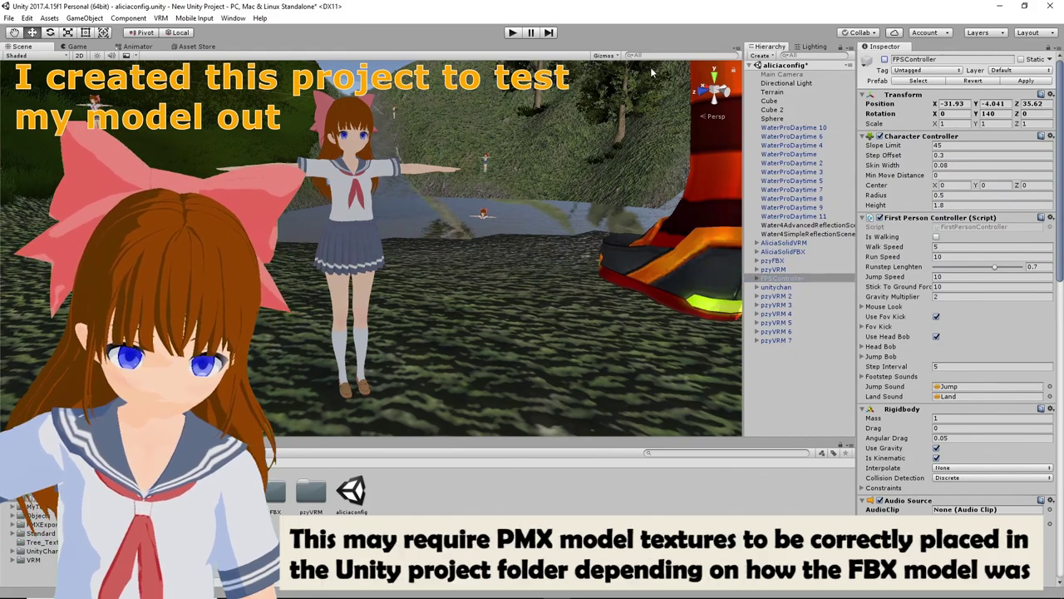
Select the pzyVRM 7 avatar, run the scene, watch its motion in the Scene view, and stop playback.
click(356, 191)
click(511, 34)
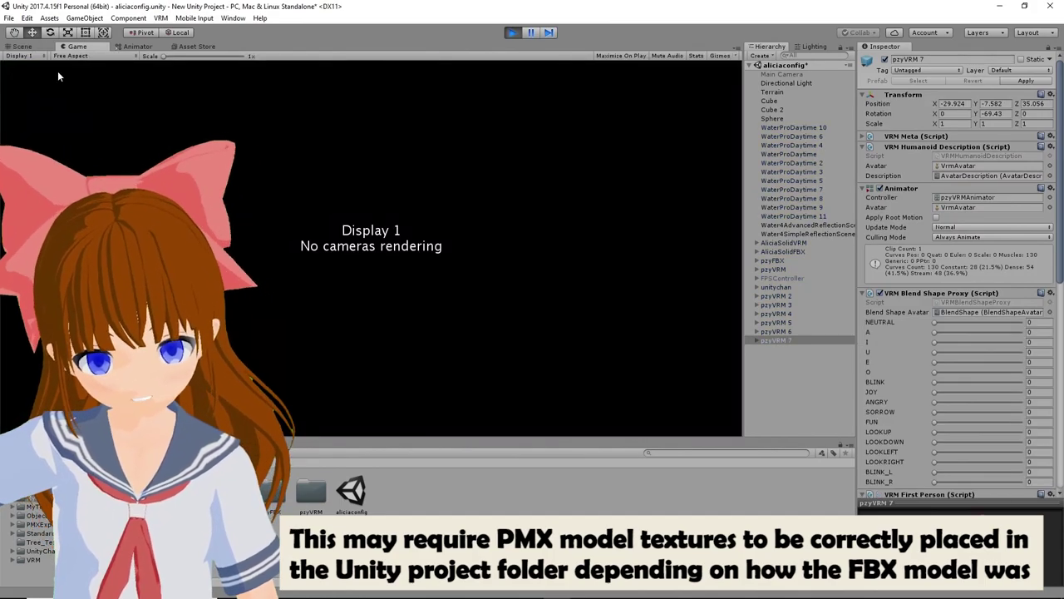
click(22, 47)
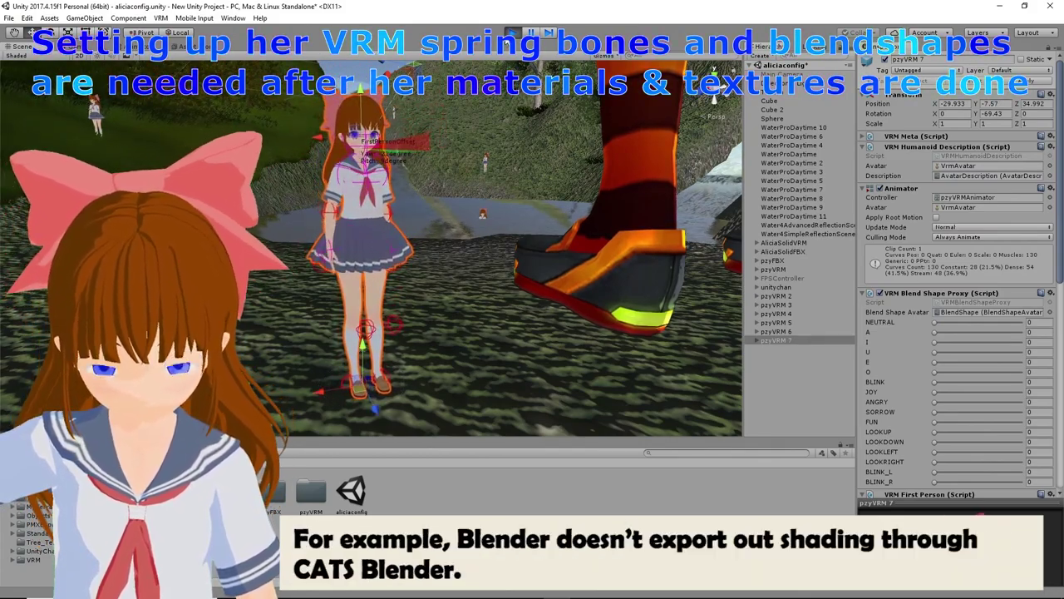
click(512, 32)
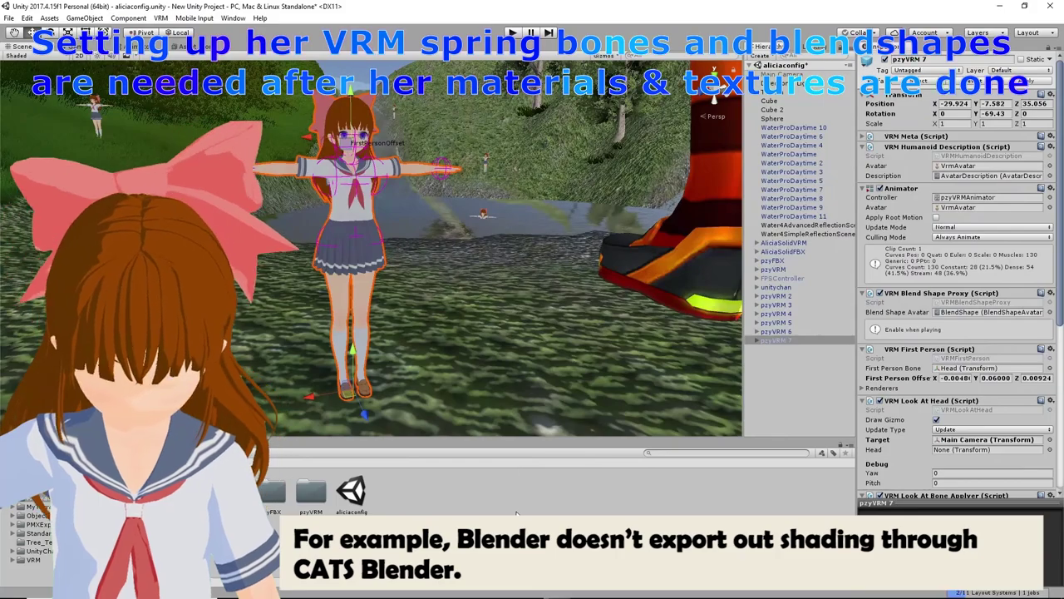
Reactivate the FPSController object and clear the selection.
click(513, 266)
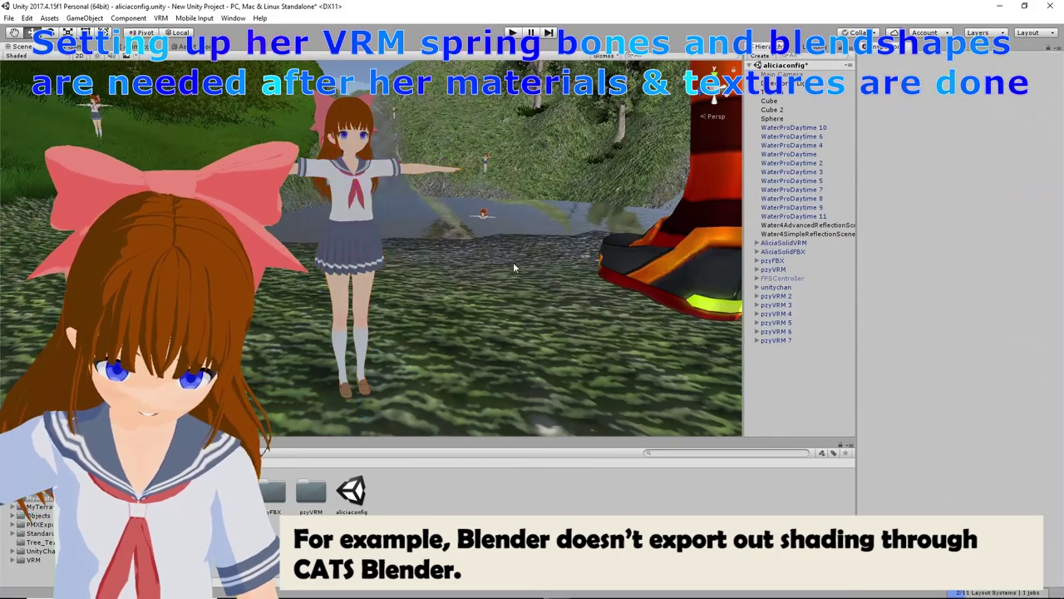
click(771, 278)
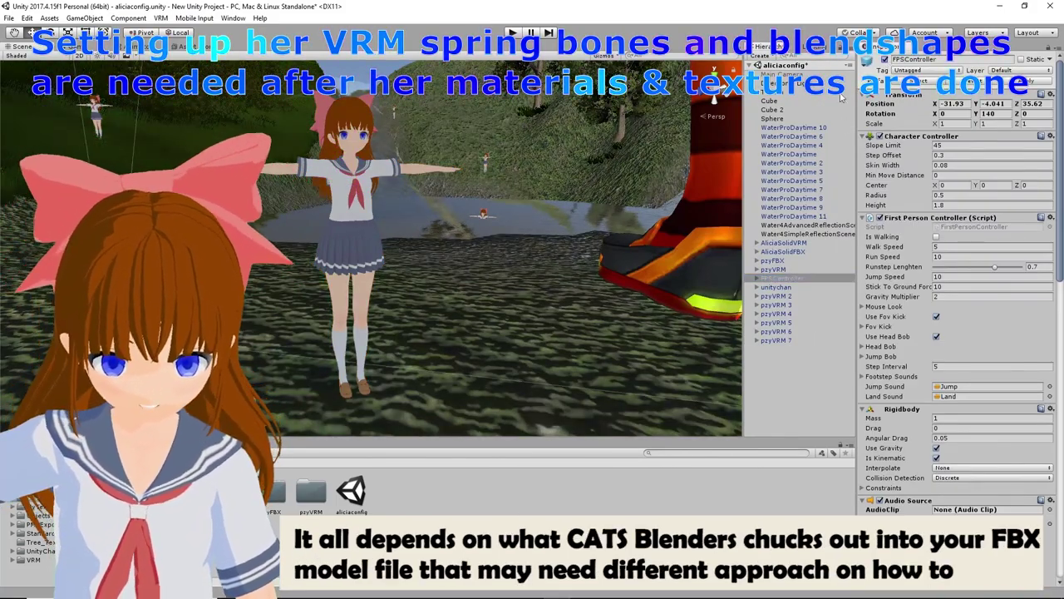
click(514, 479)
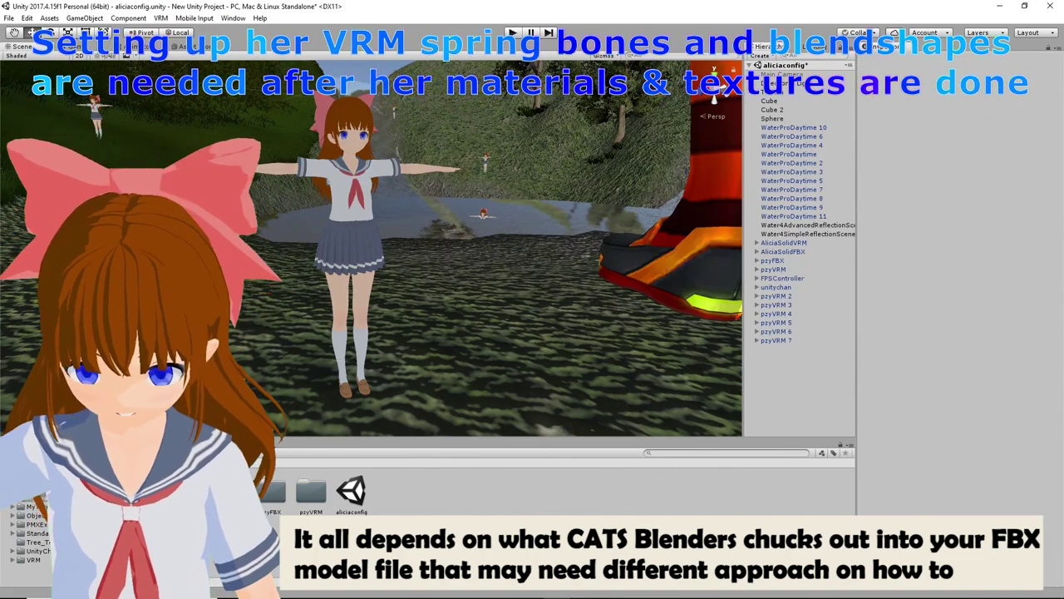
Run the scene in the Game view and maximize that view to look around the test environment.
click(89, 49)
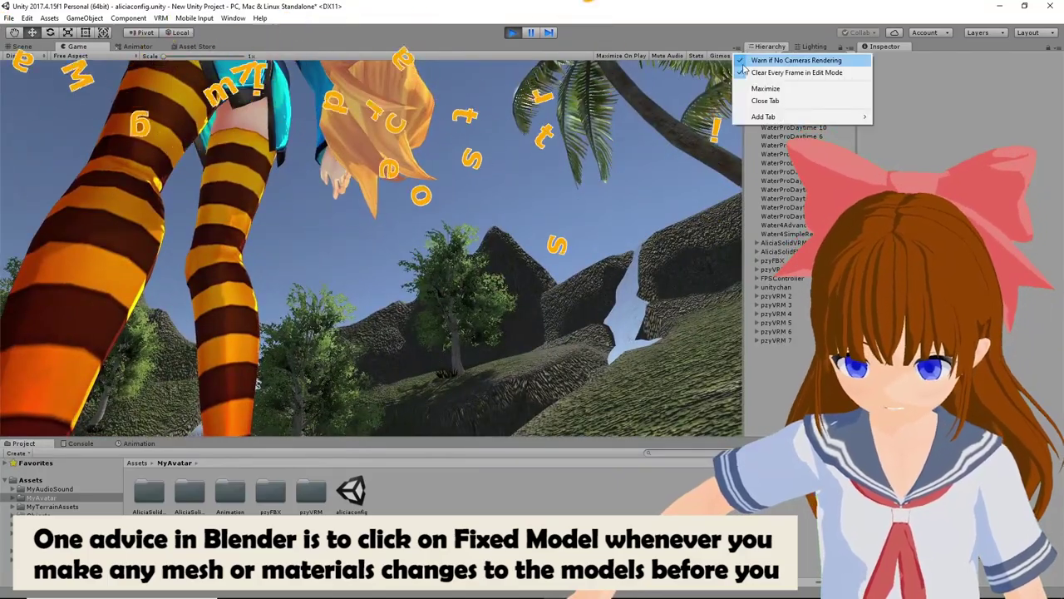
click(750, 87)
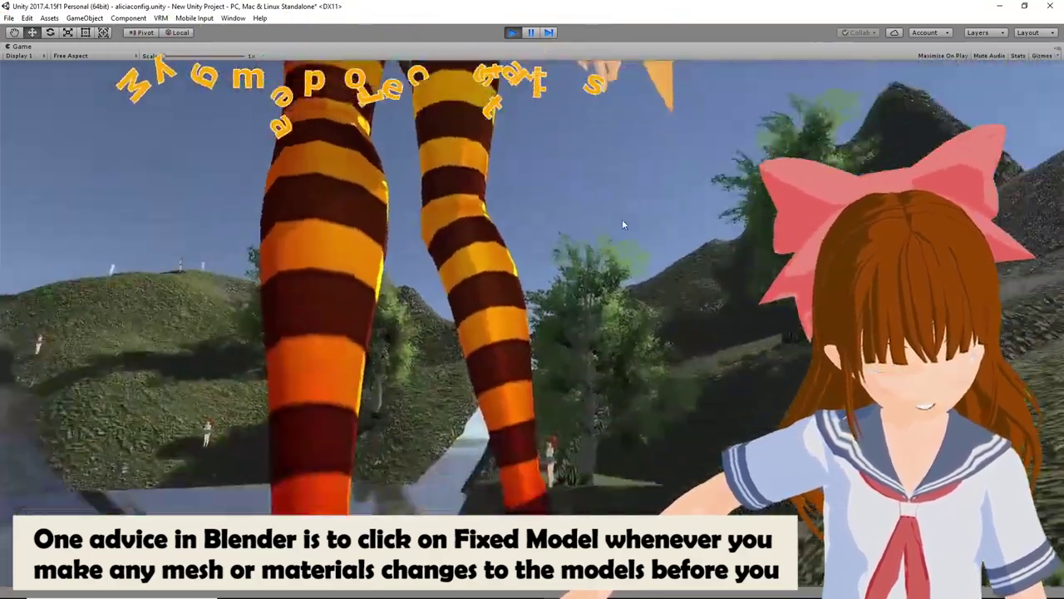